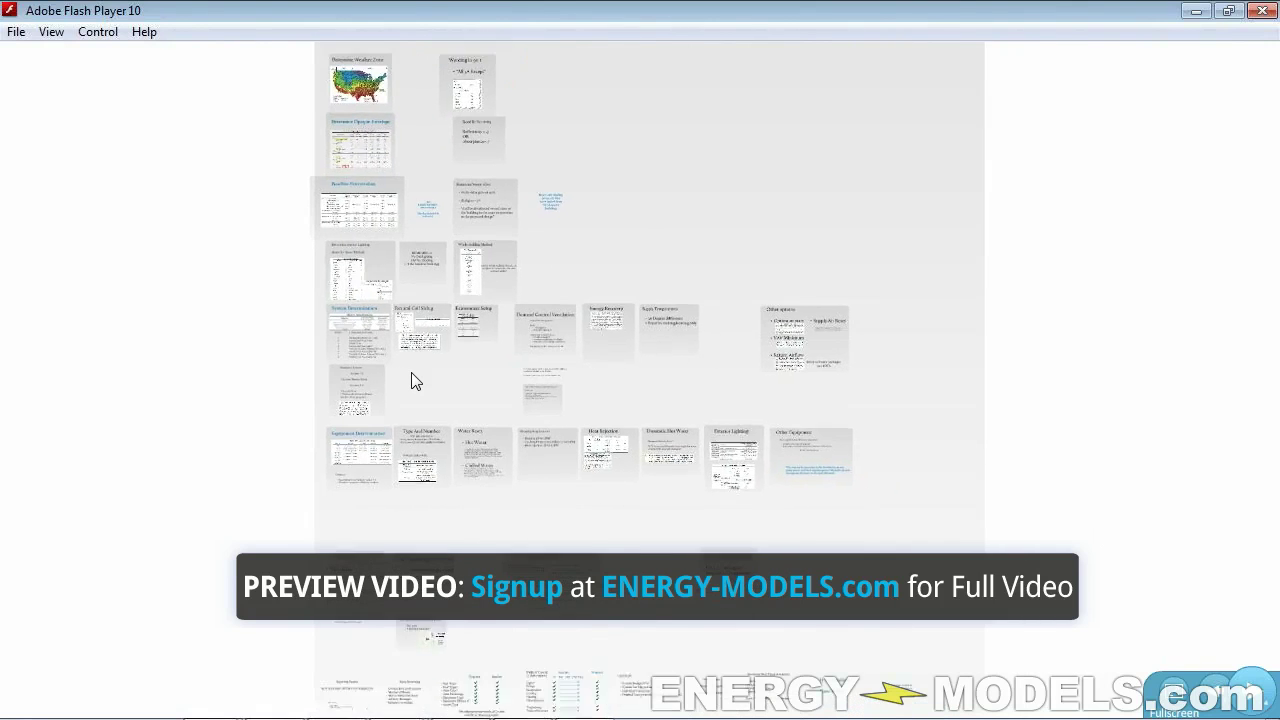
Pan and zoom the Prezi presentation onto the equipment determination slides.
scroll(415, 381, down, 2)
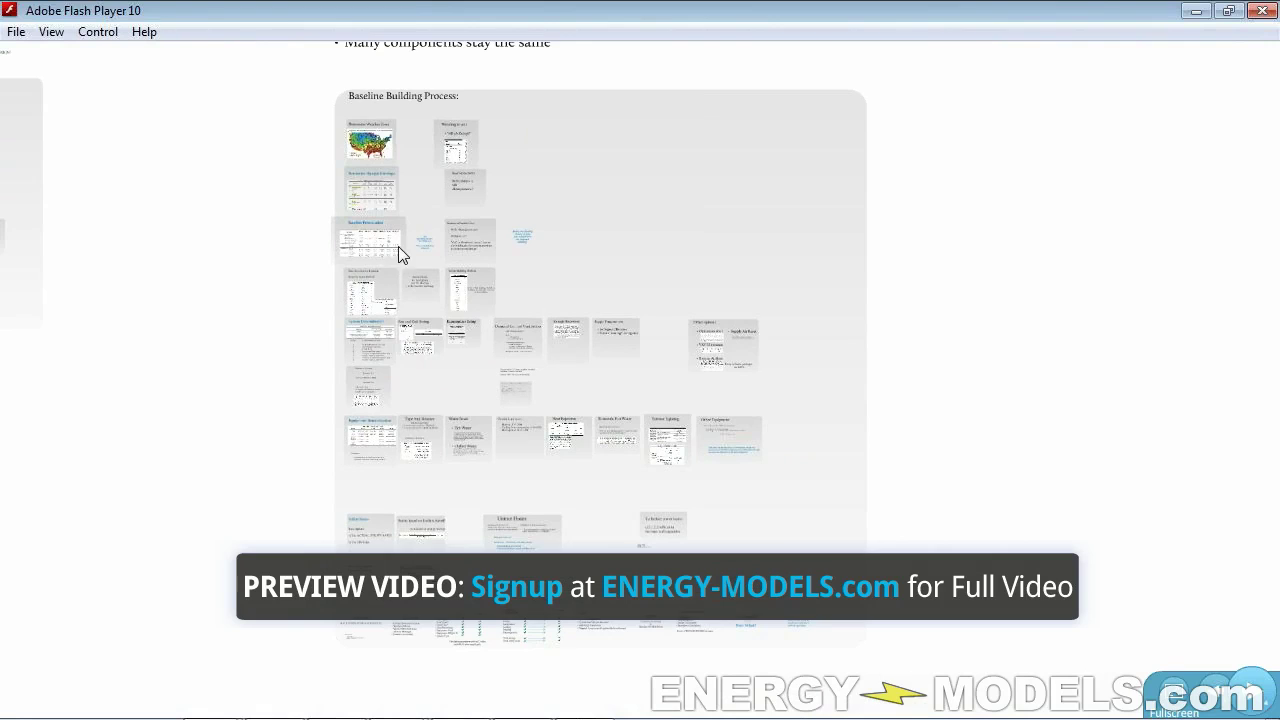
scroll(436, 370, up, 3)
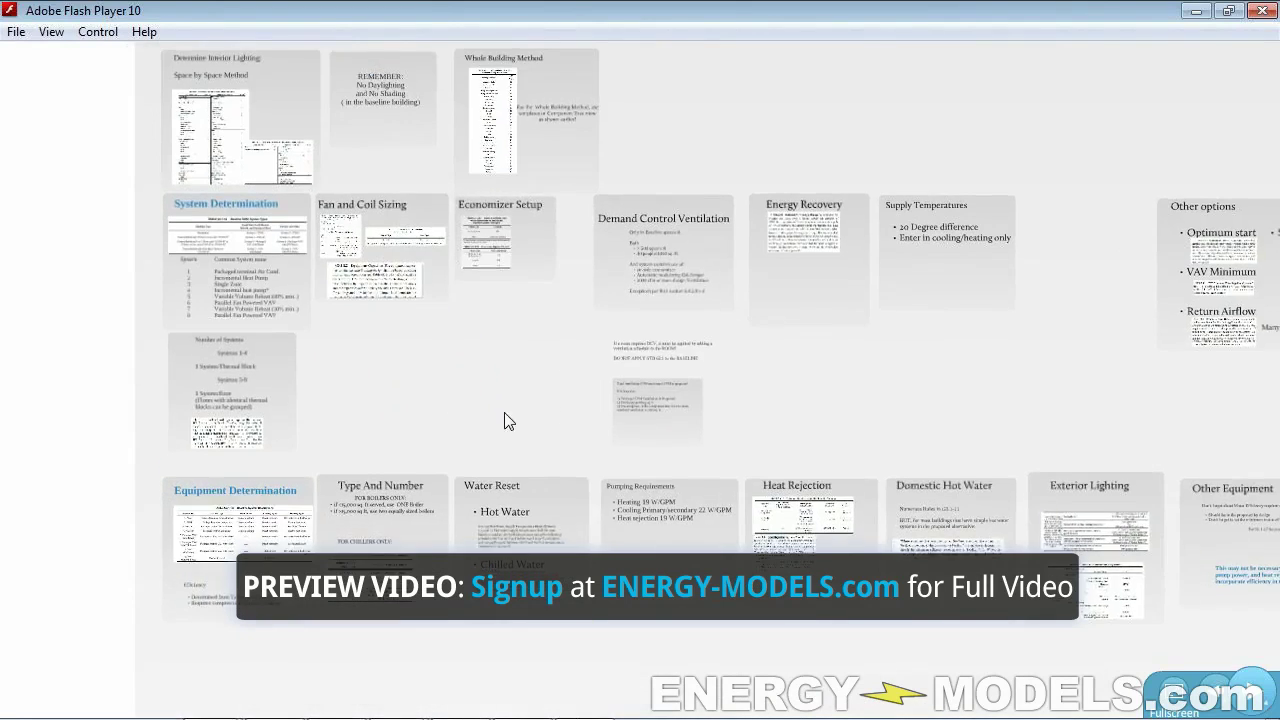
drag(509, 420, 290, 235)
scroll(387, 361, up, 1)
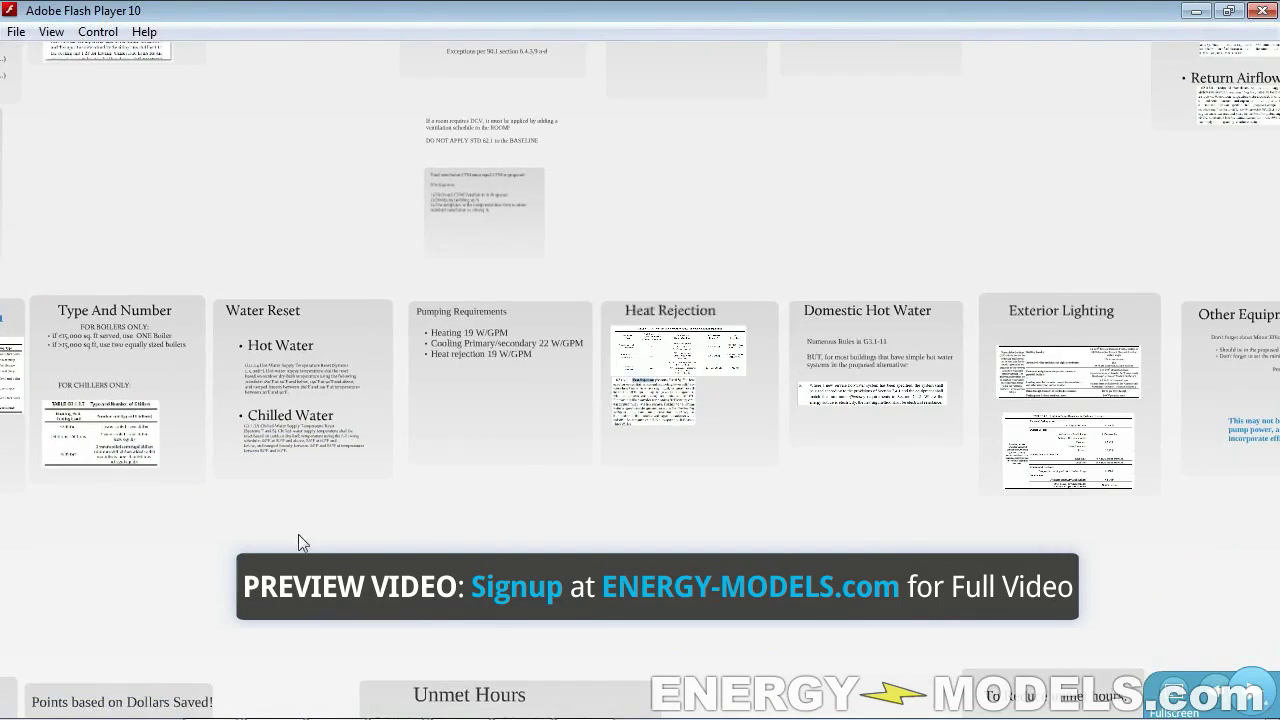
drag(300, 543, 364, 480)
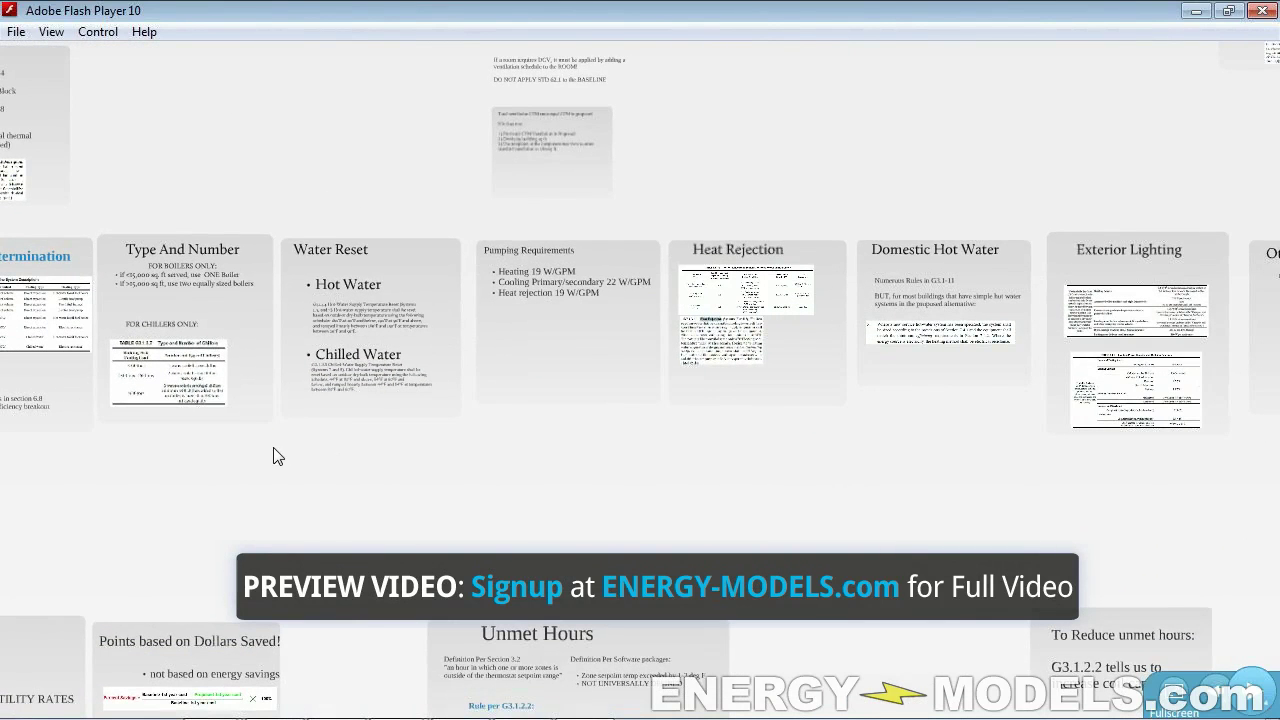
scroll(268, 471, down, 3)
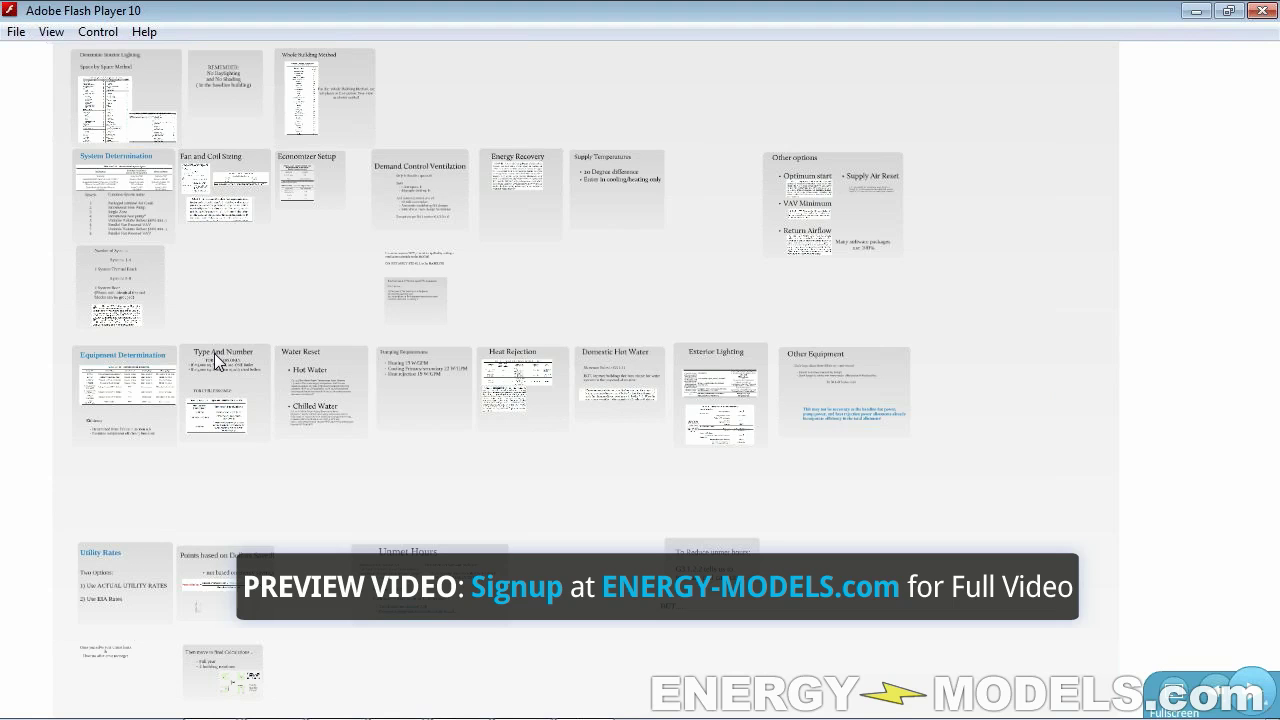
Close the Prezi presentation, minimize Explorer, and launch eQUEST 3-64 from the desktop.
mouse_move(375, 715)
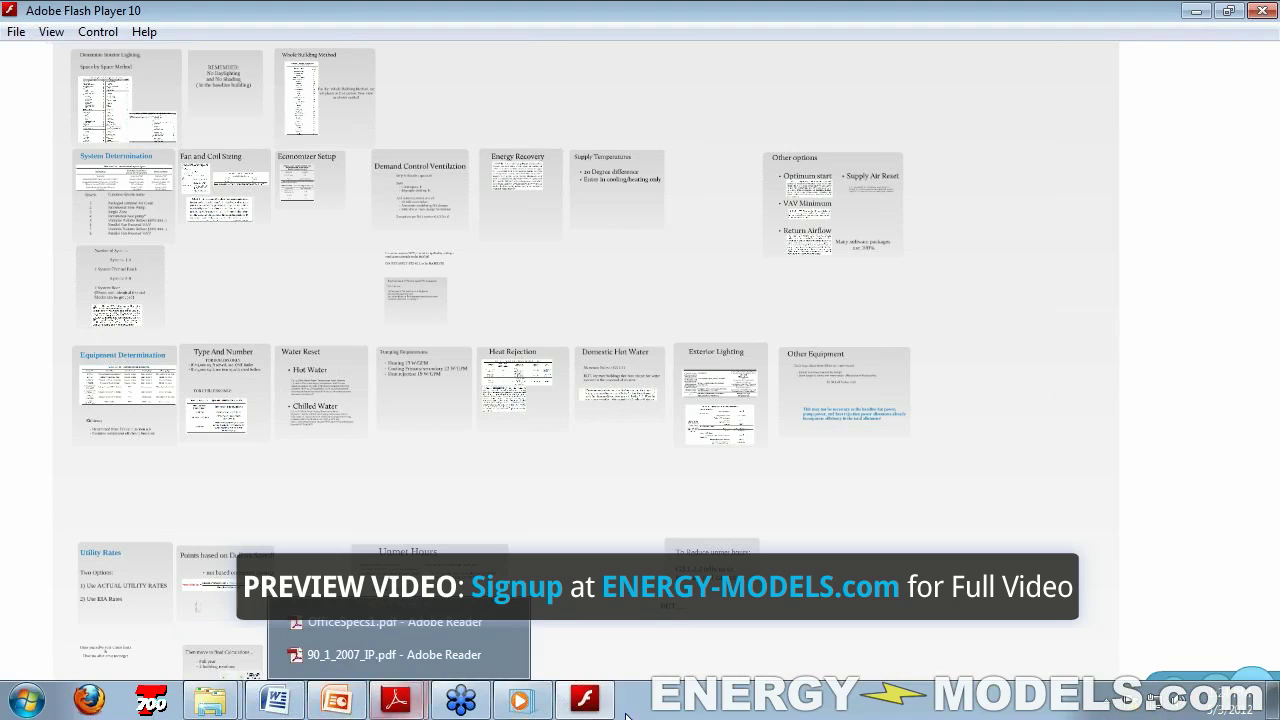
drag(795, 8, 513, 93)
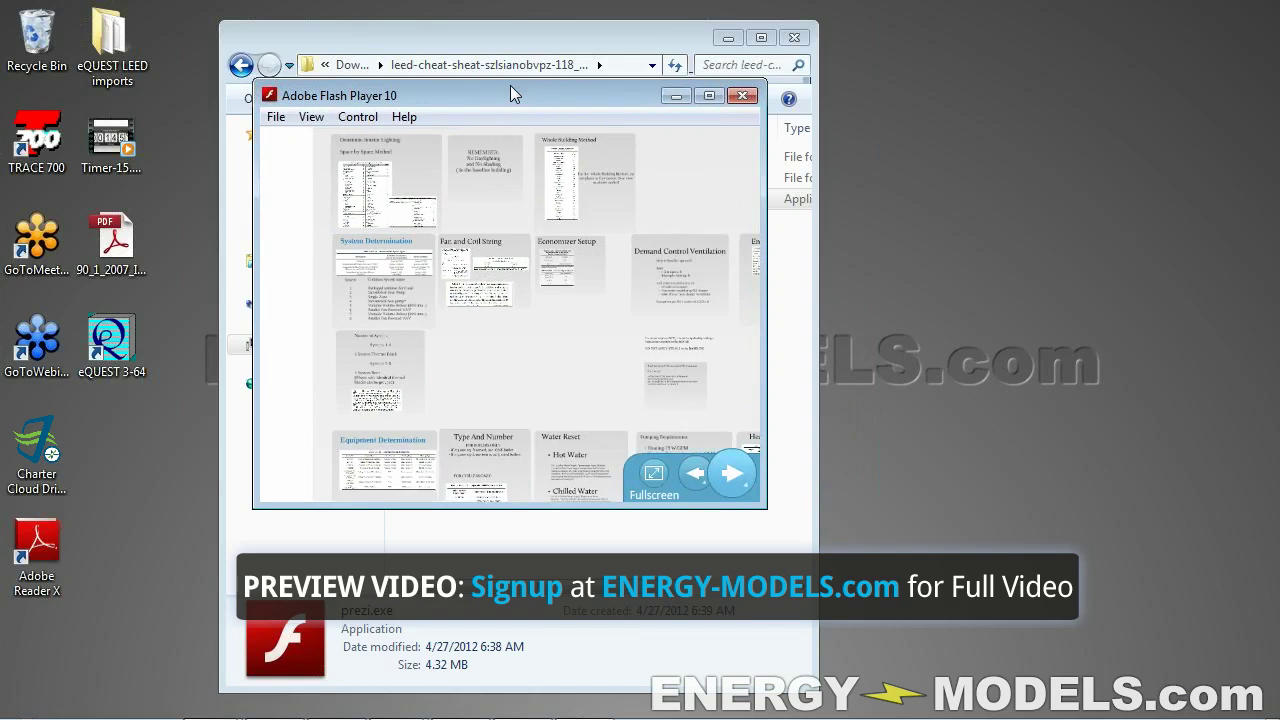
click(741, 95)
click(727, 39)
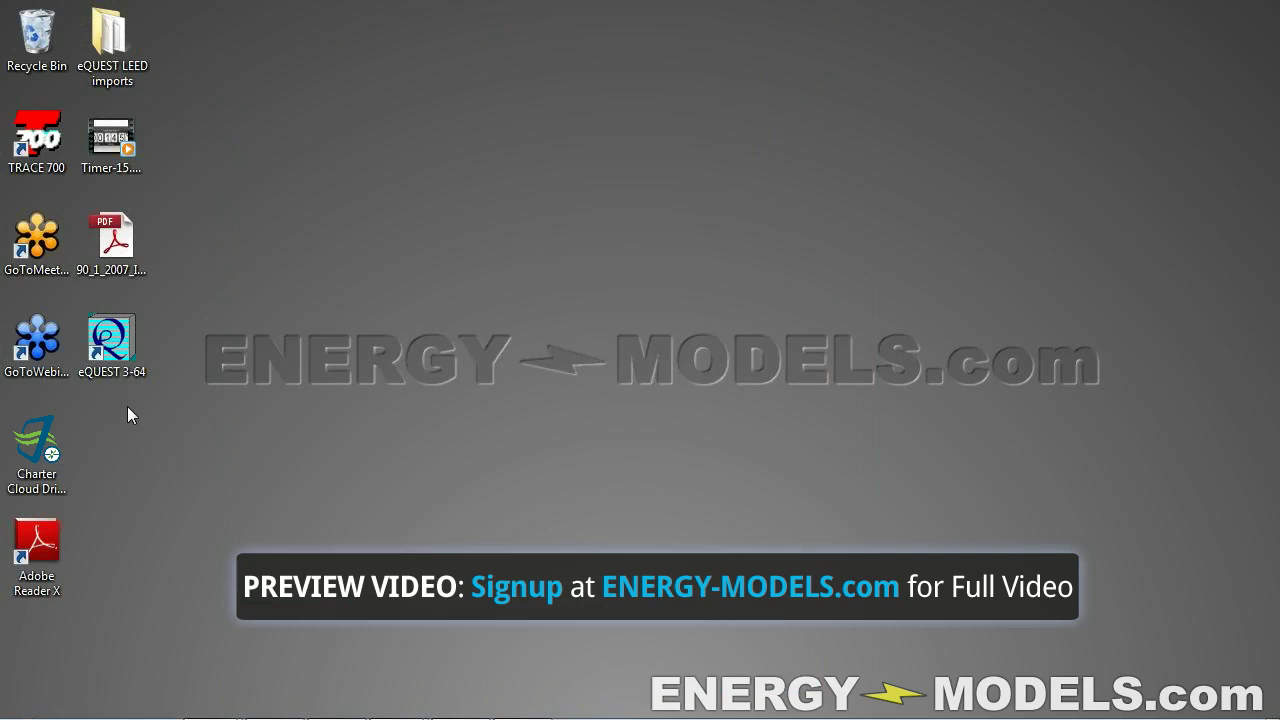
double_click(112, 338)
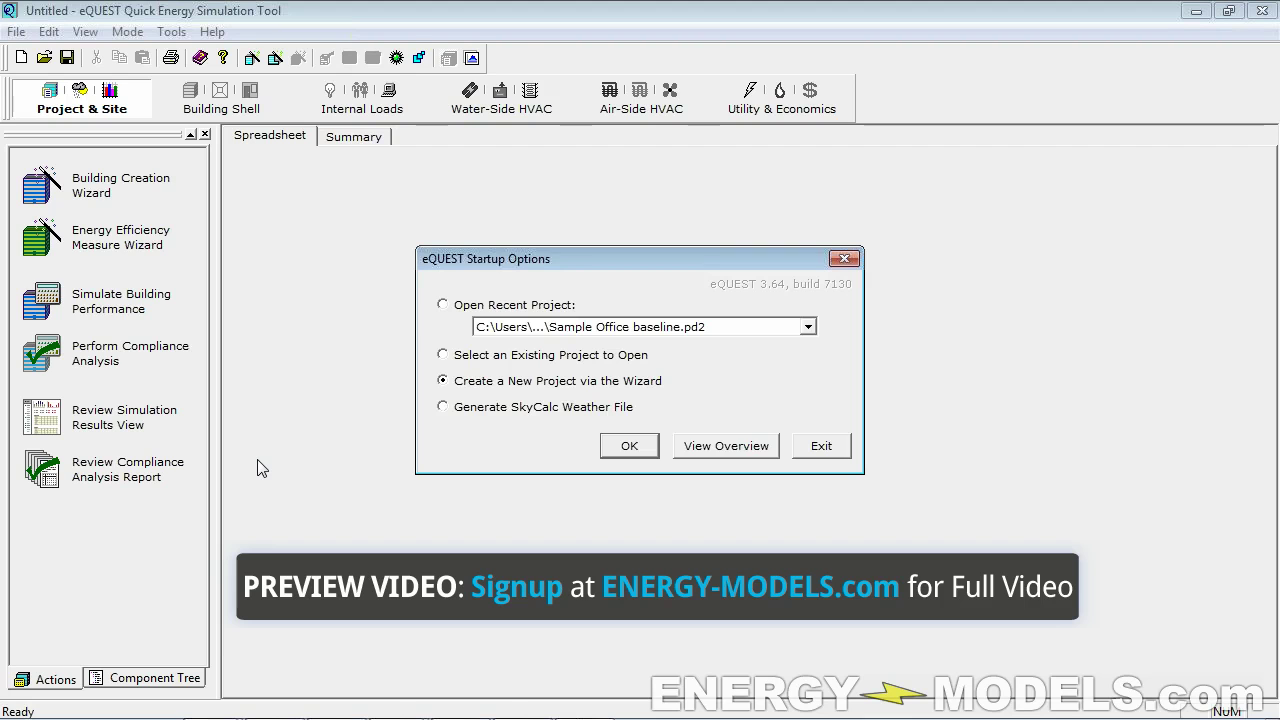
Open the recent project Sample Office baseline.pd2, skipping the missing CAD file.
click(441, 305)
click(629, 446)
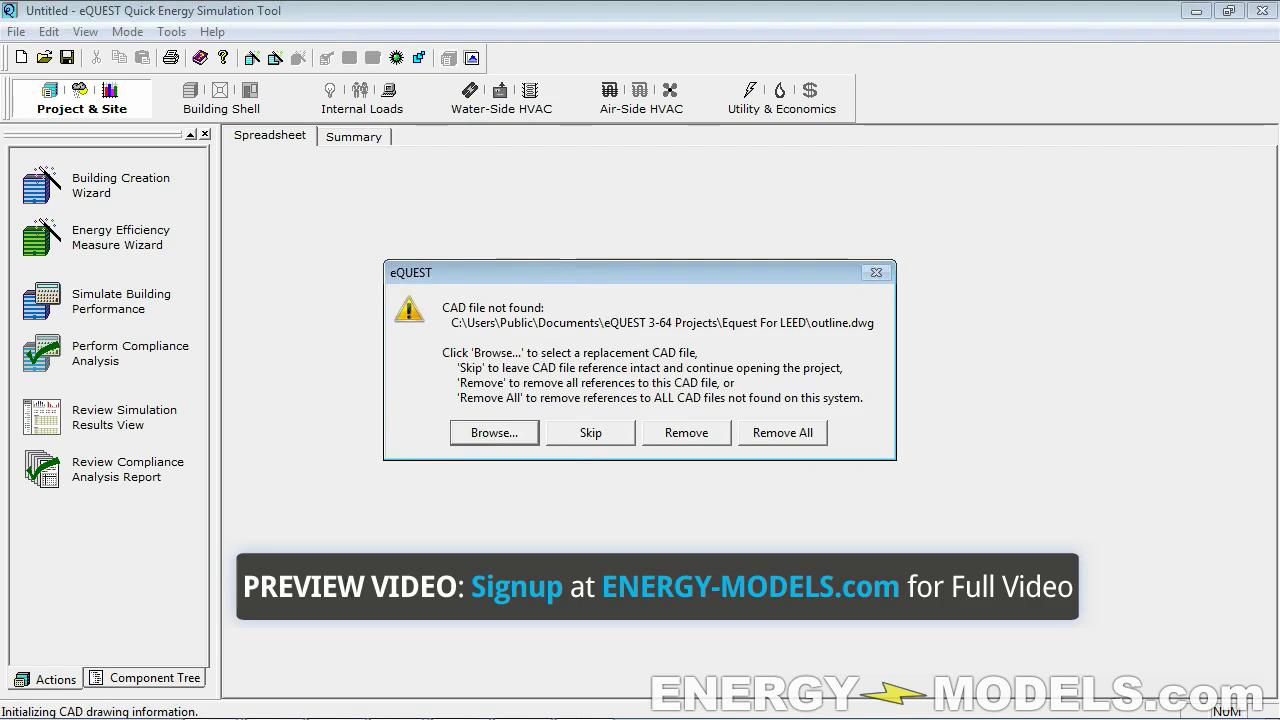
click(574, 432)
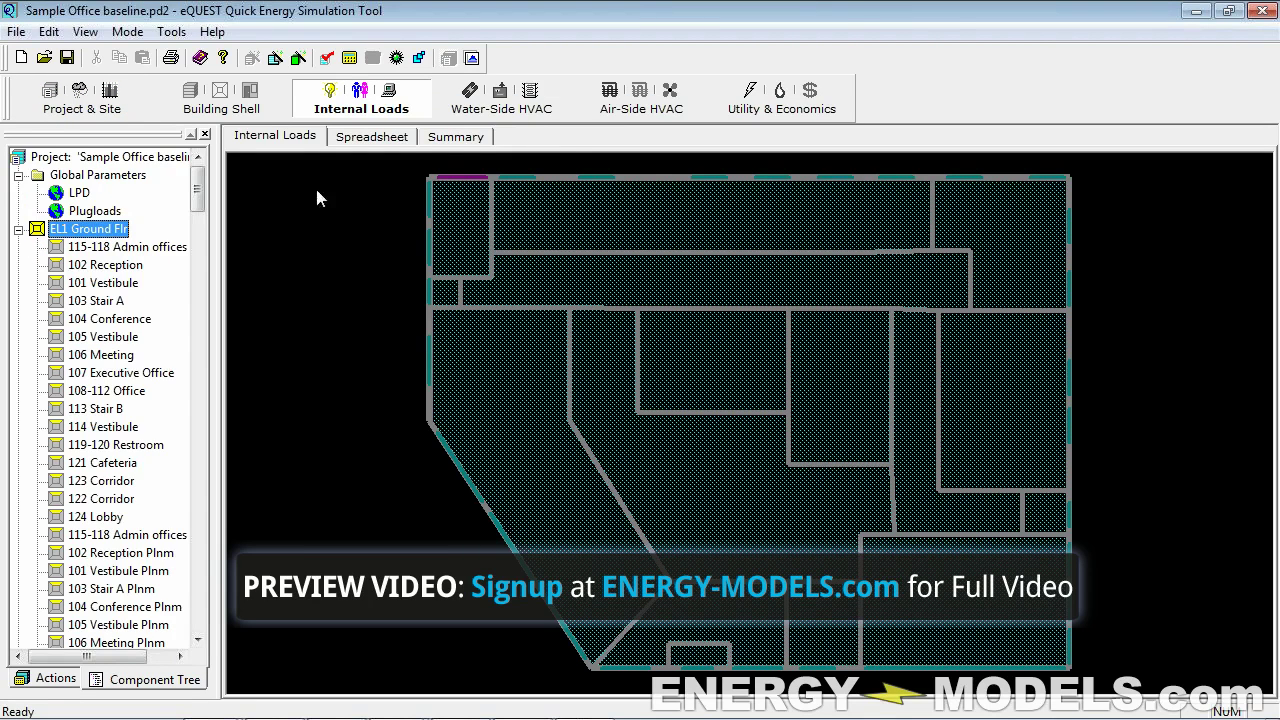
Show the Air-Side HVAC view with the AHU-1 VAV and Heat pump tree branches collapsed.
click(665, 92)
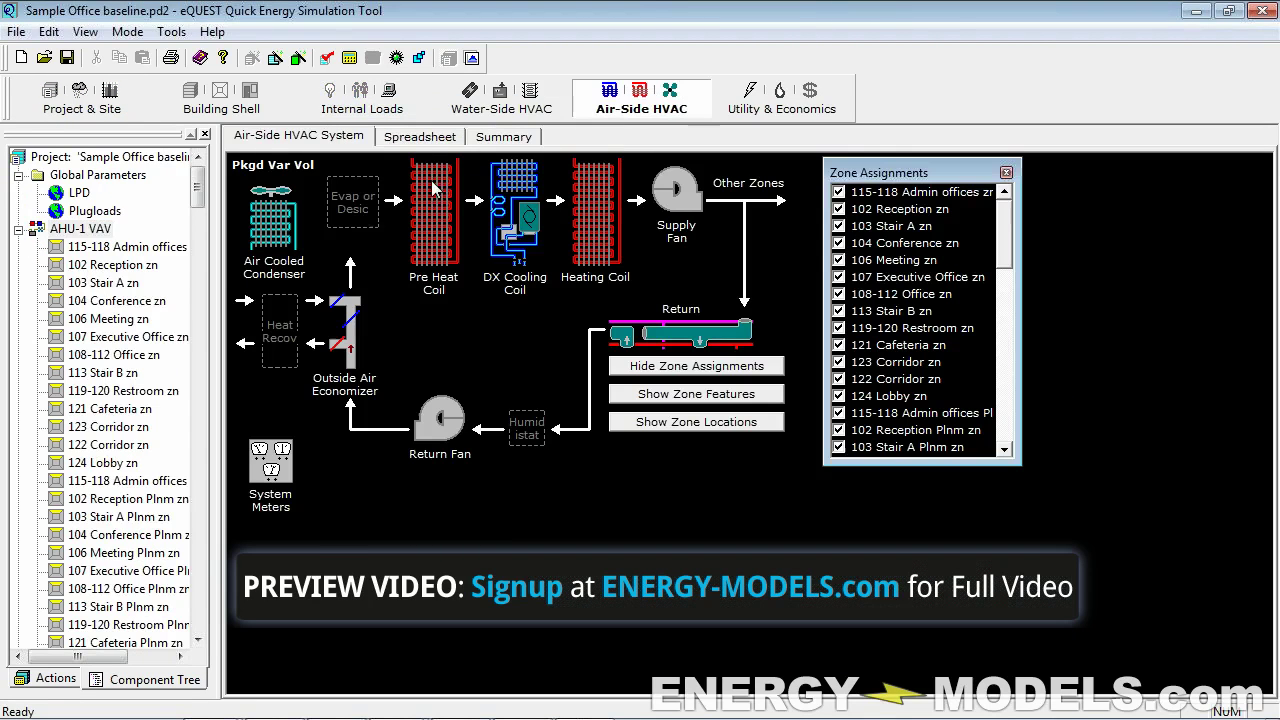
click(18, 229)
click(18, 247)
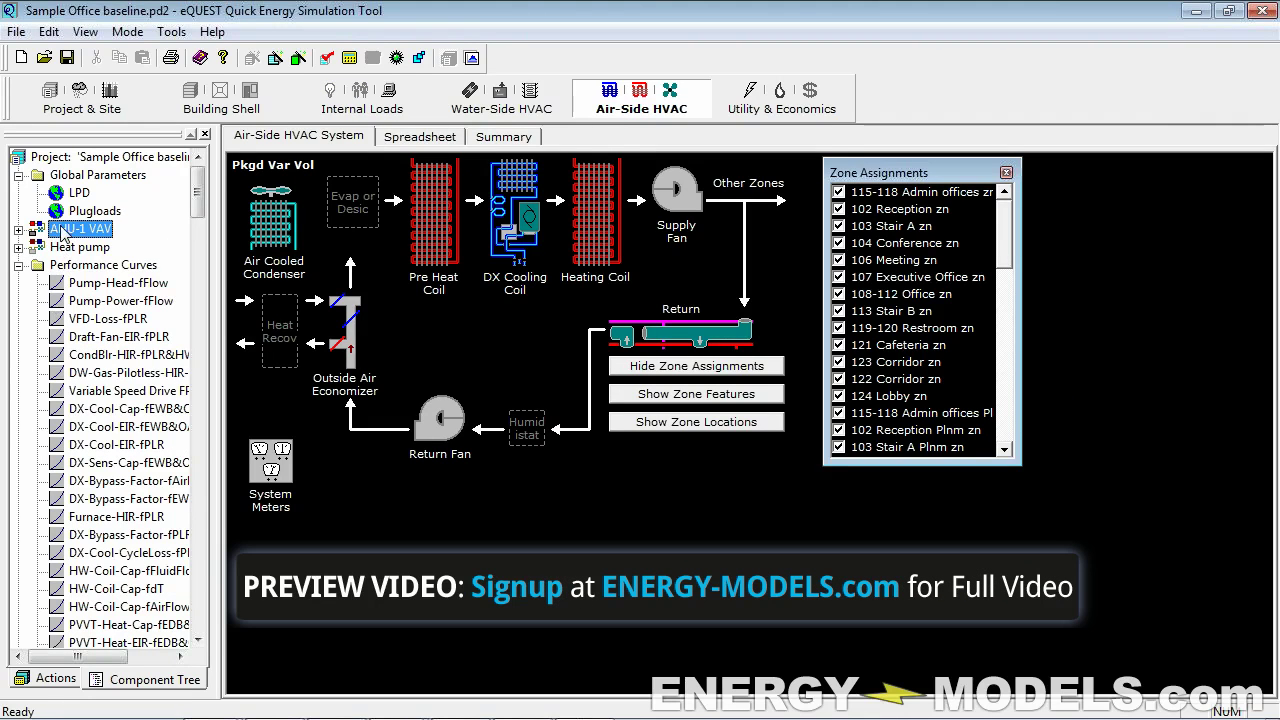
In AHU-1 VAV's fan flow parameters, restore the 16,000 cfm supply design flow to default.
double_click(63, 233)
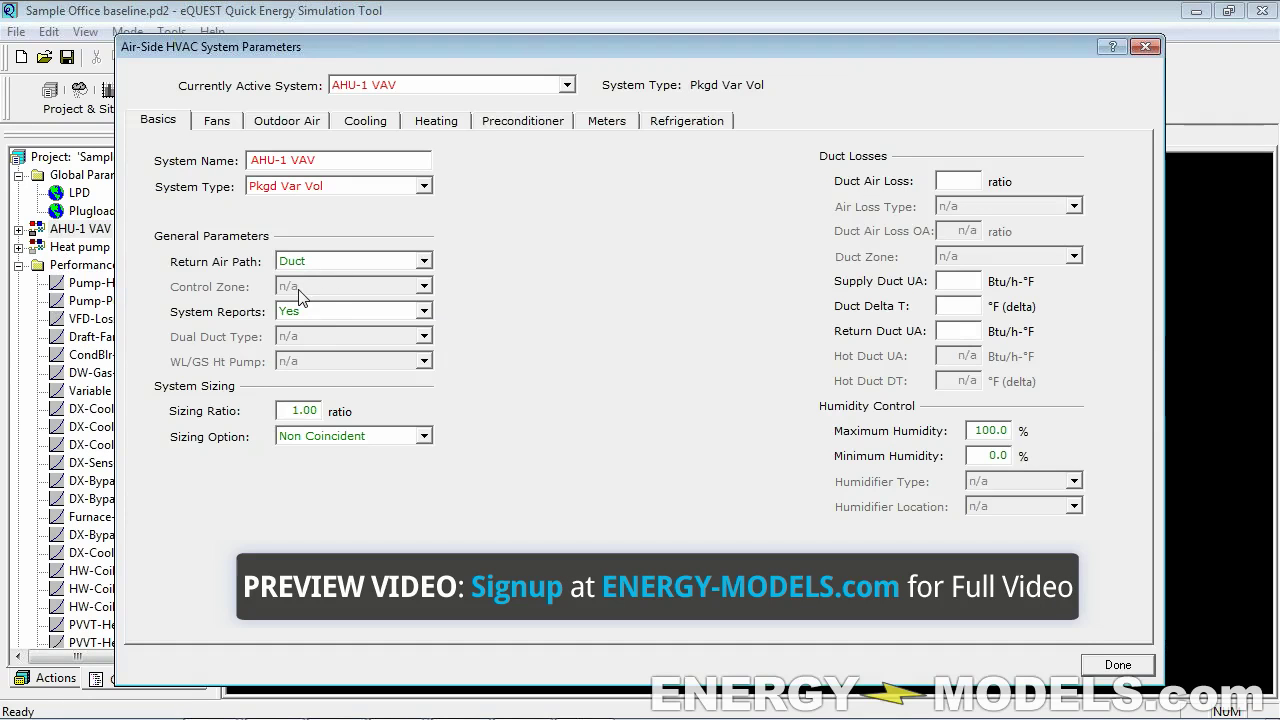
click(216, 127)
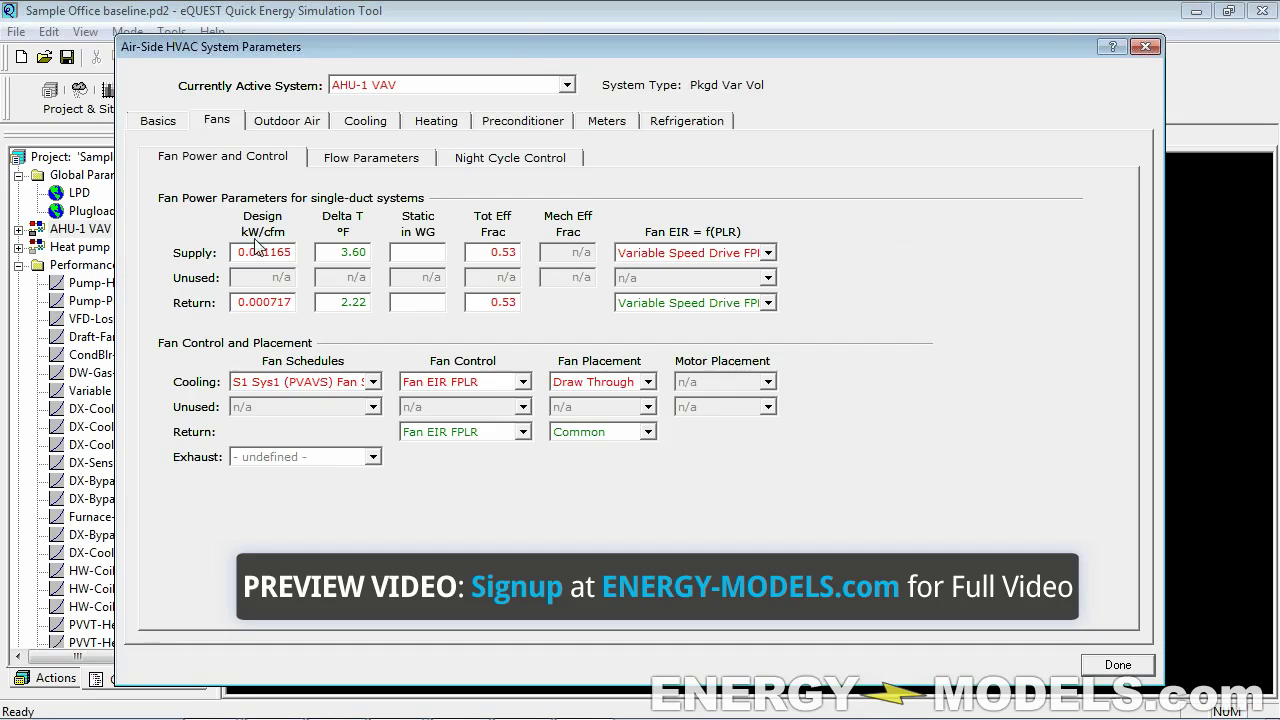
click(393, 163)
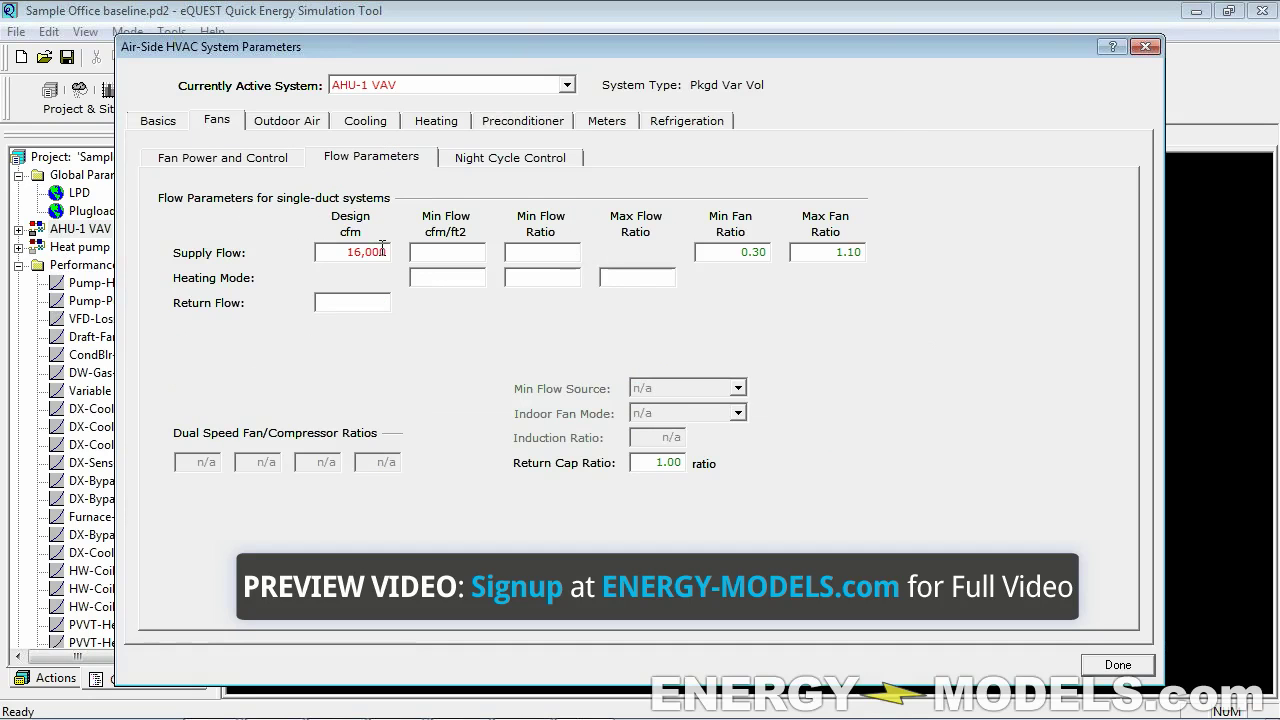
double_click(352, 253)
right_click(390, 250)
click(460, 342)
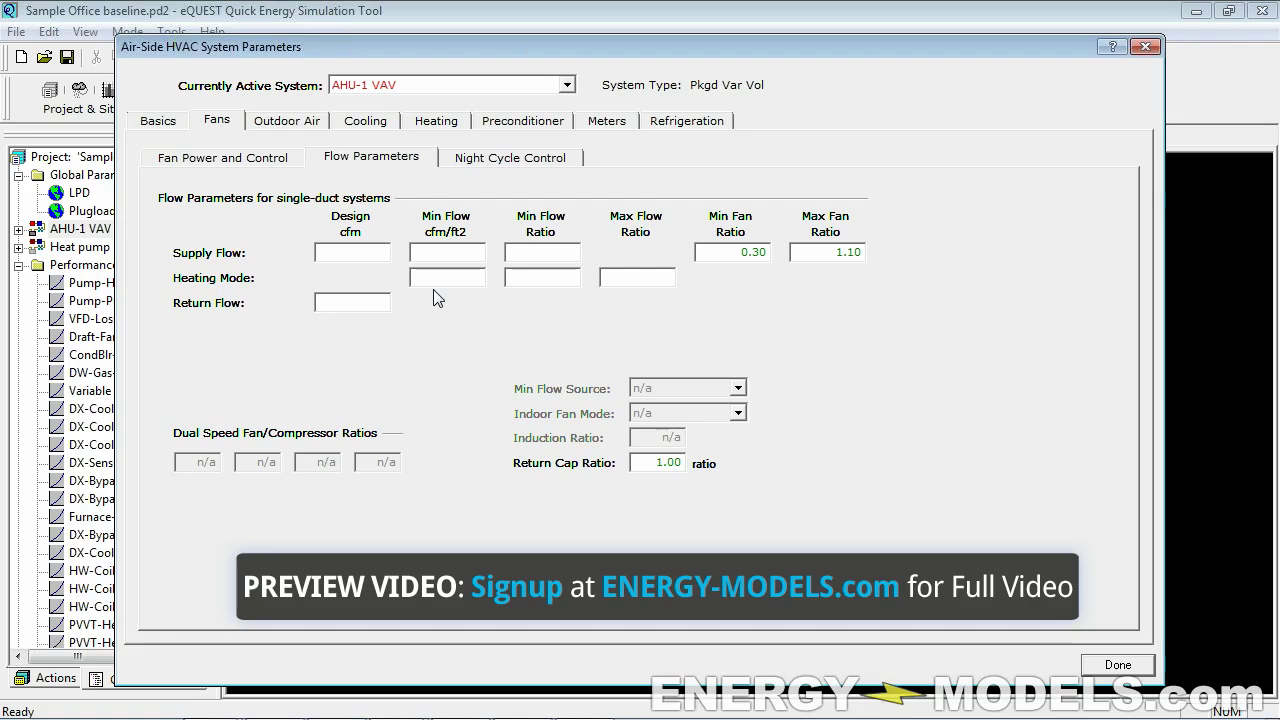
click(361, 256)
Review the fan power settings: supply 0.001165 and return 0.000717 kW/cfm.
click(255, 160)
click(292, 258)
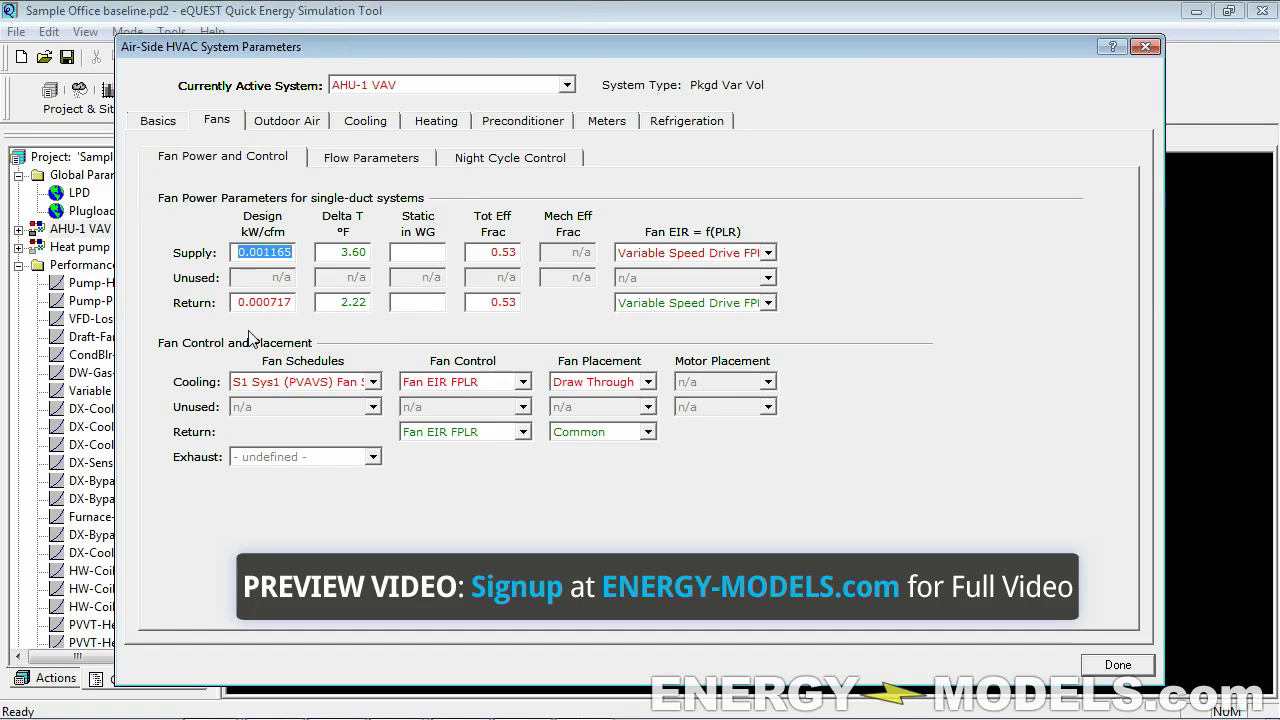
click(262, 301)
click(262, 252)
key(ctrl+Tab)
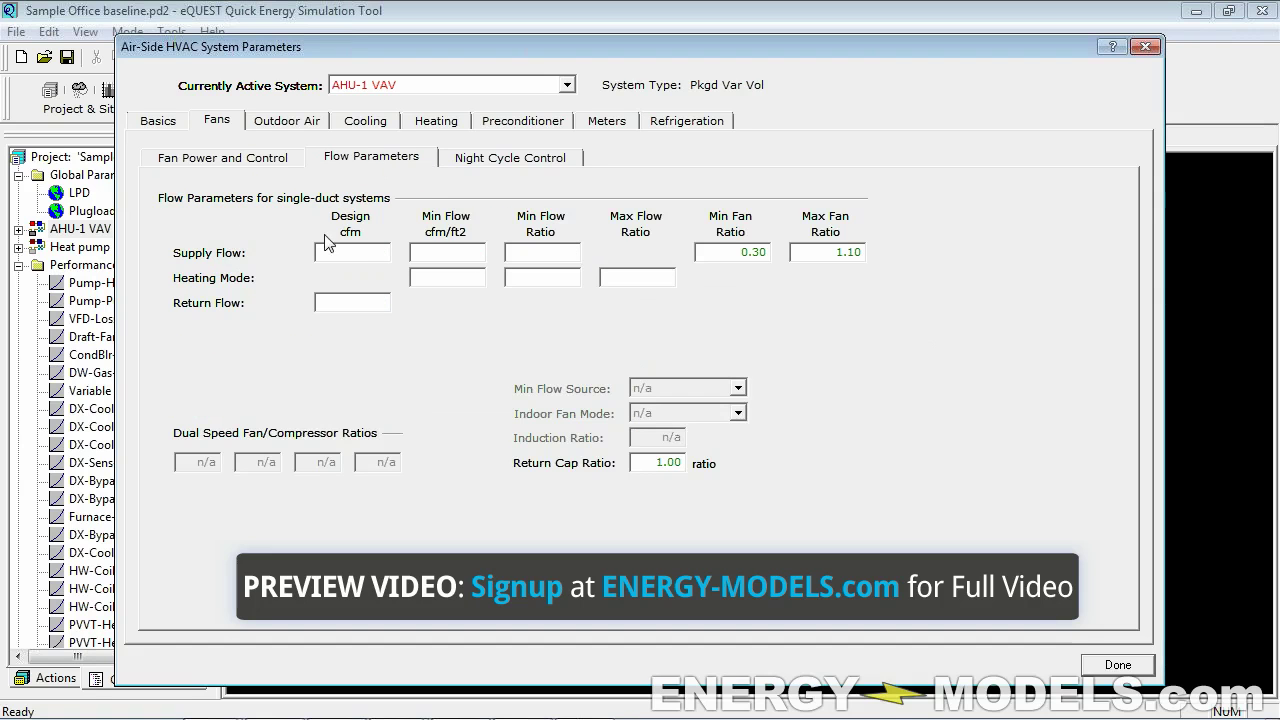
click(250, 162)
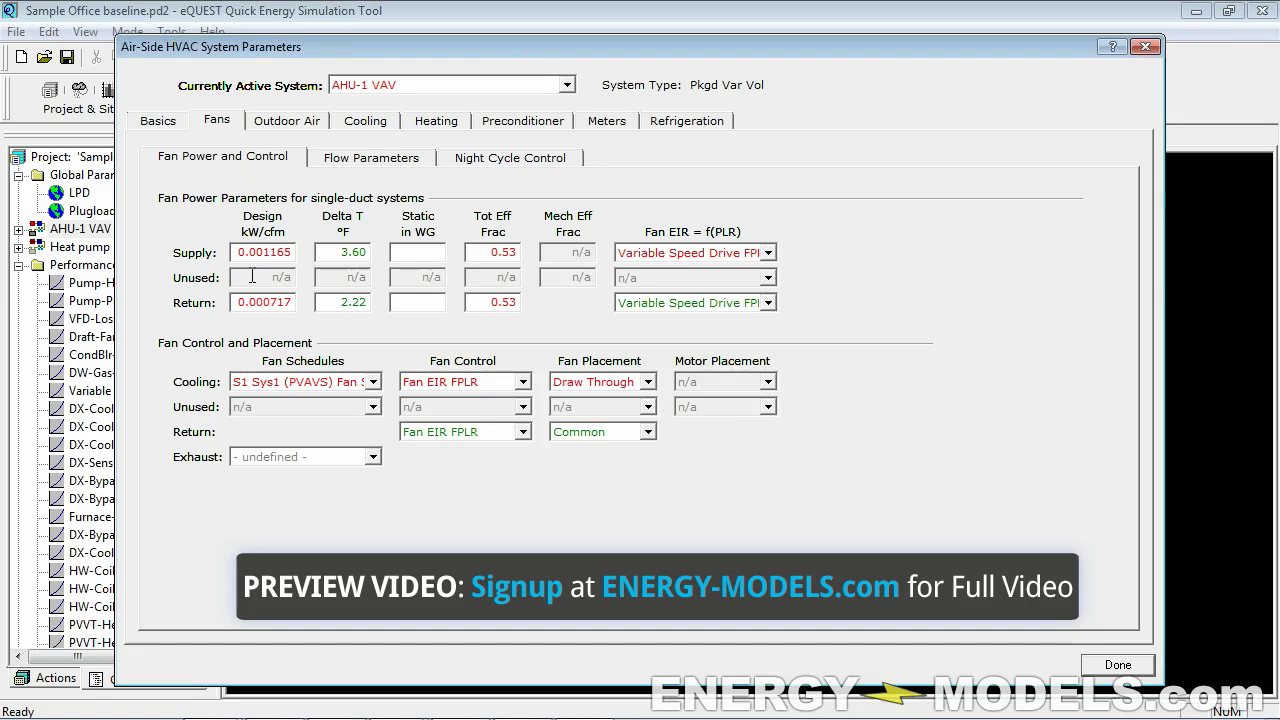
drag(240, 252, 259, 252)
double_click(280, 302)
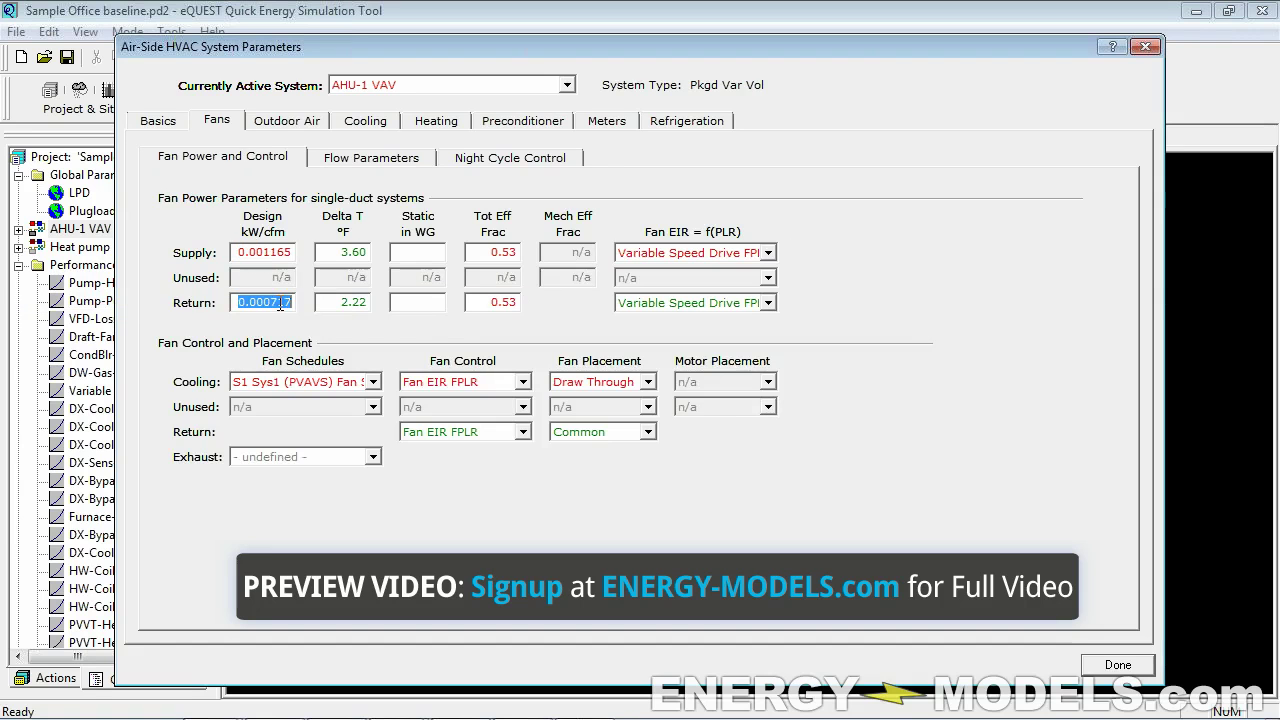
Review the outdoor air economizer and heat recovery settings, then show the 660,000 Btu/h cooling capacity.
click(287, 124)
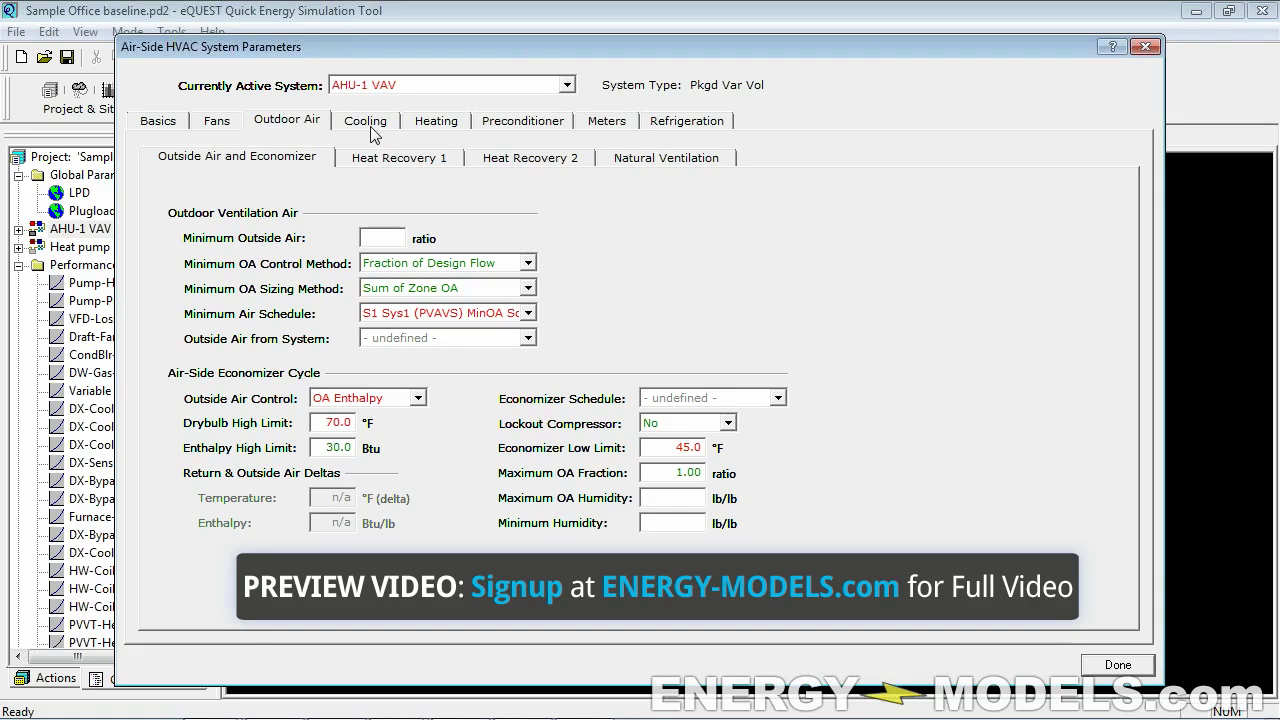
click(395, 163)
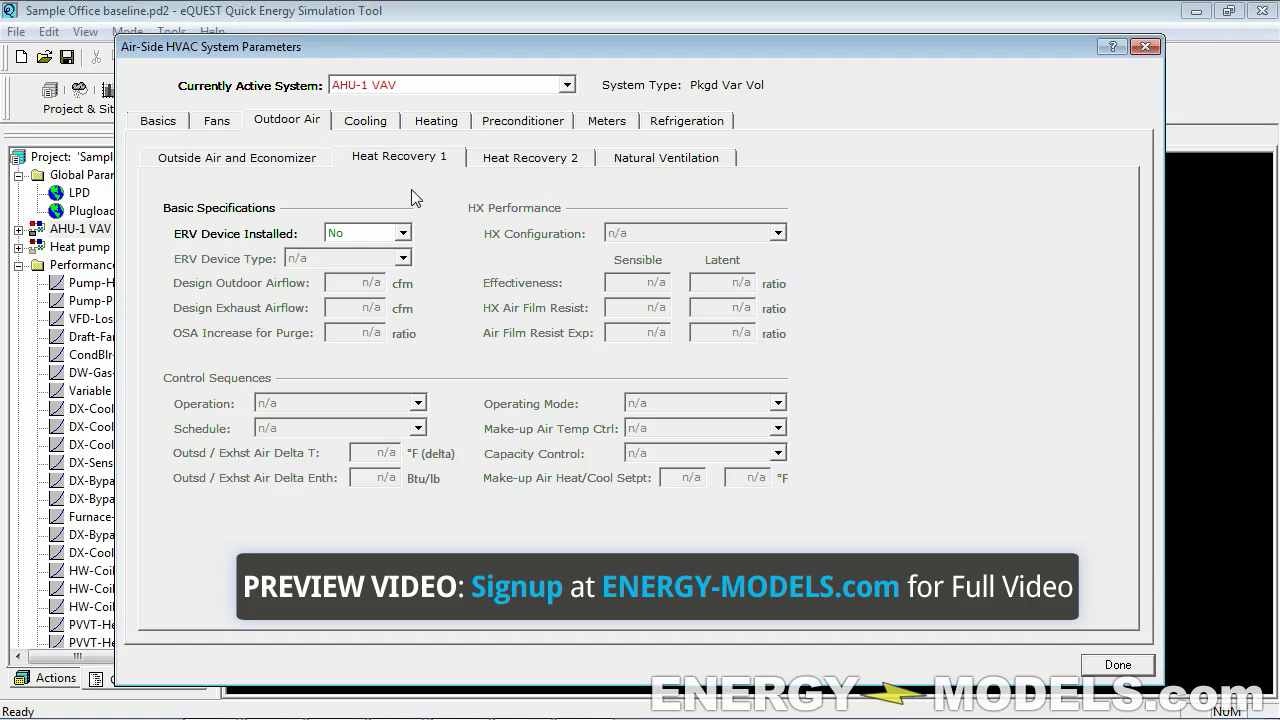
click(262, 170)
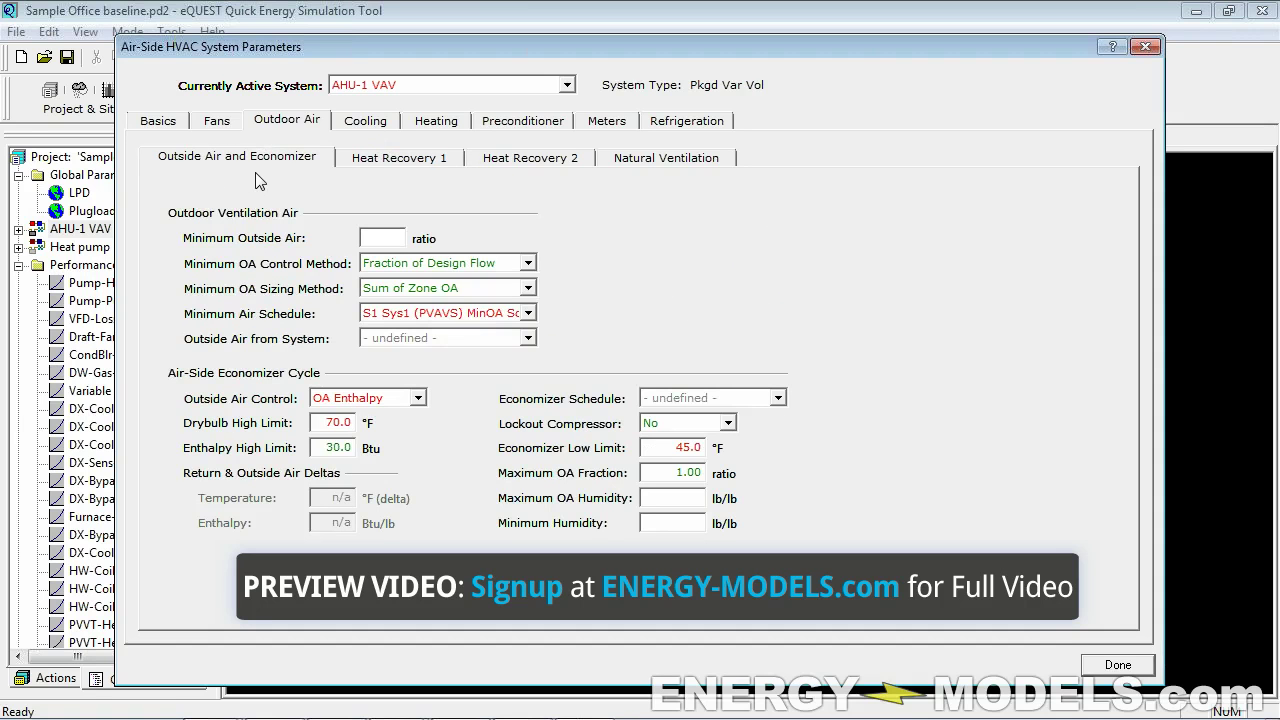
click(352, 122)
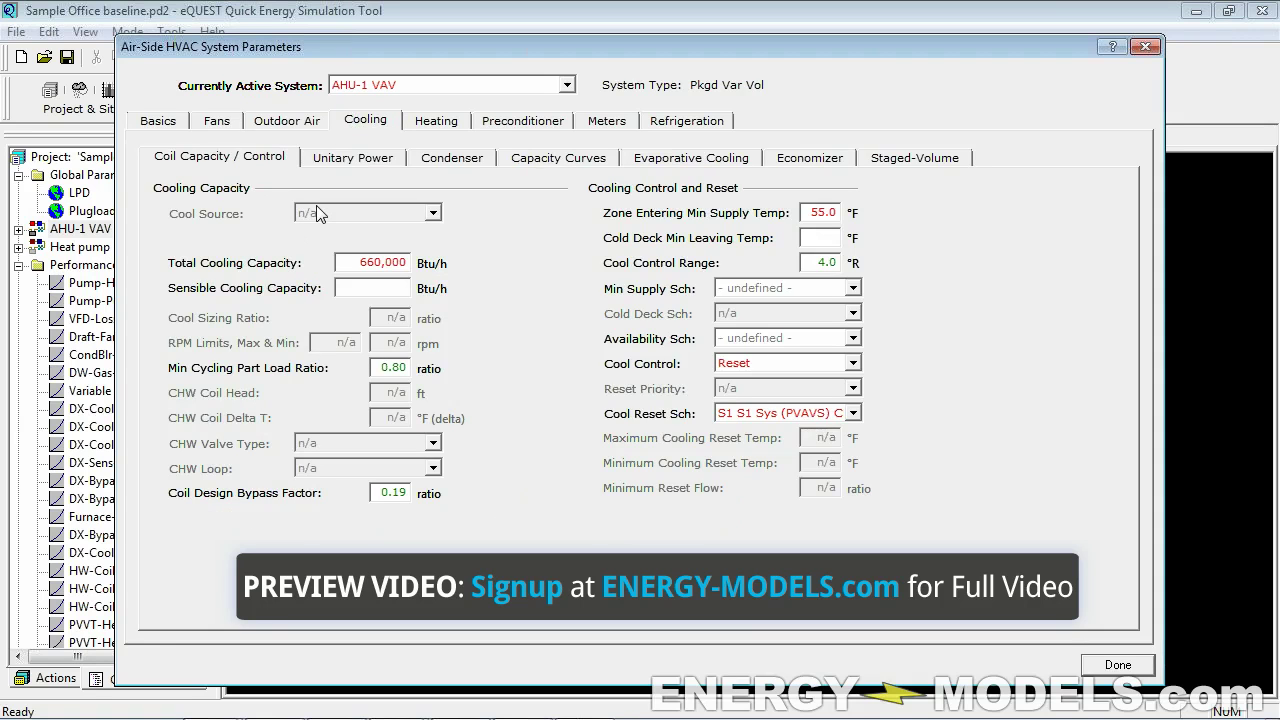
Restore total cooling capacity (660,000) to default and set the cool sizing ratio to 1.15.
click(360, 264)
right_click(360, 267)
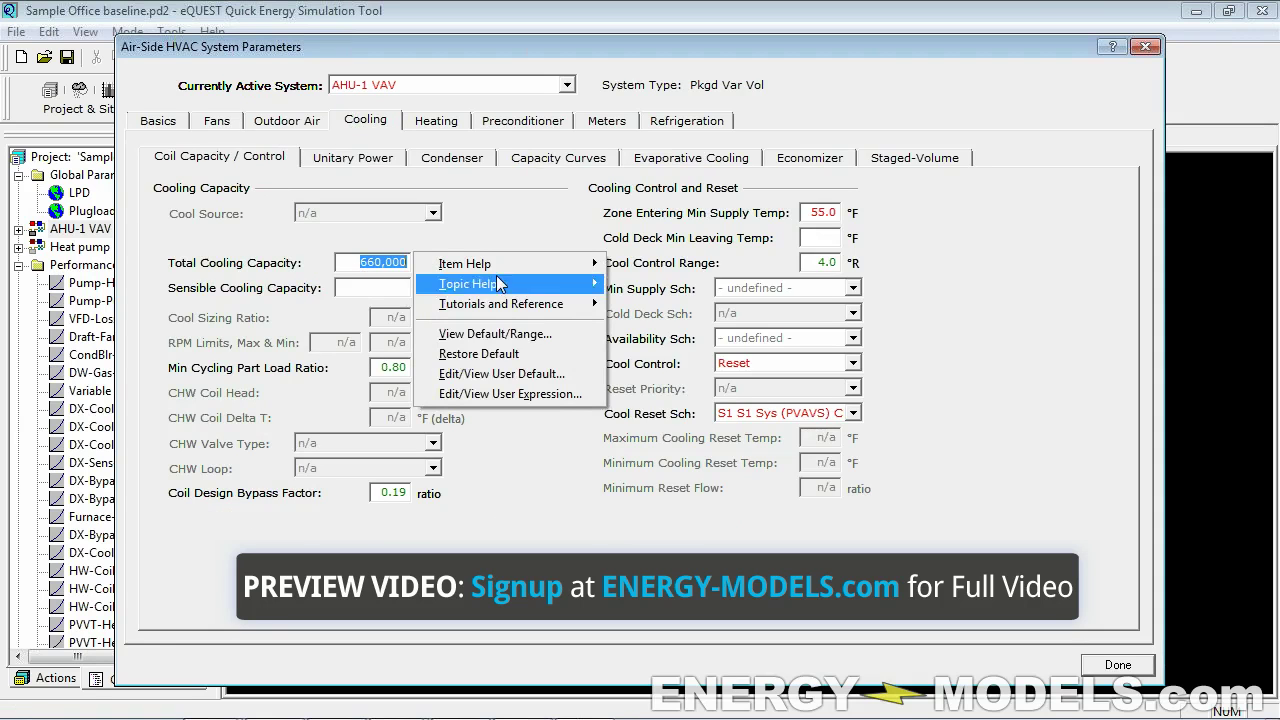
click(510, 362)
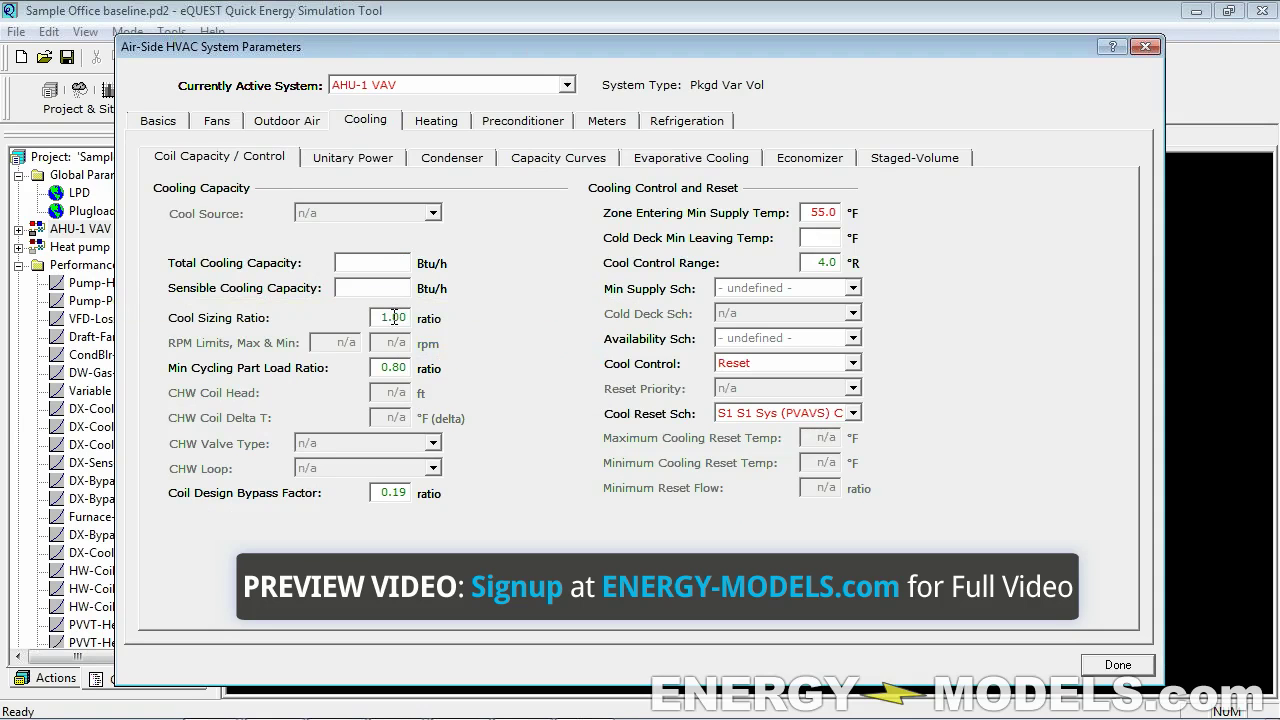
click(394, 317)
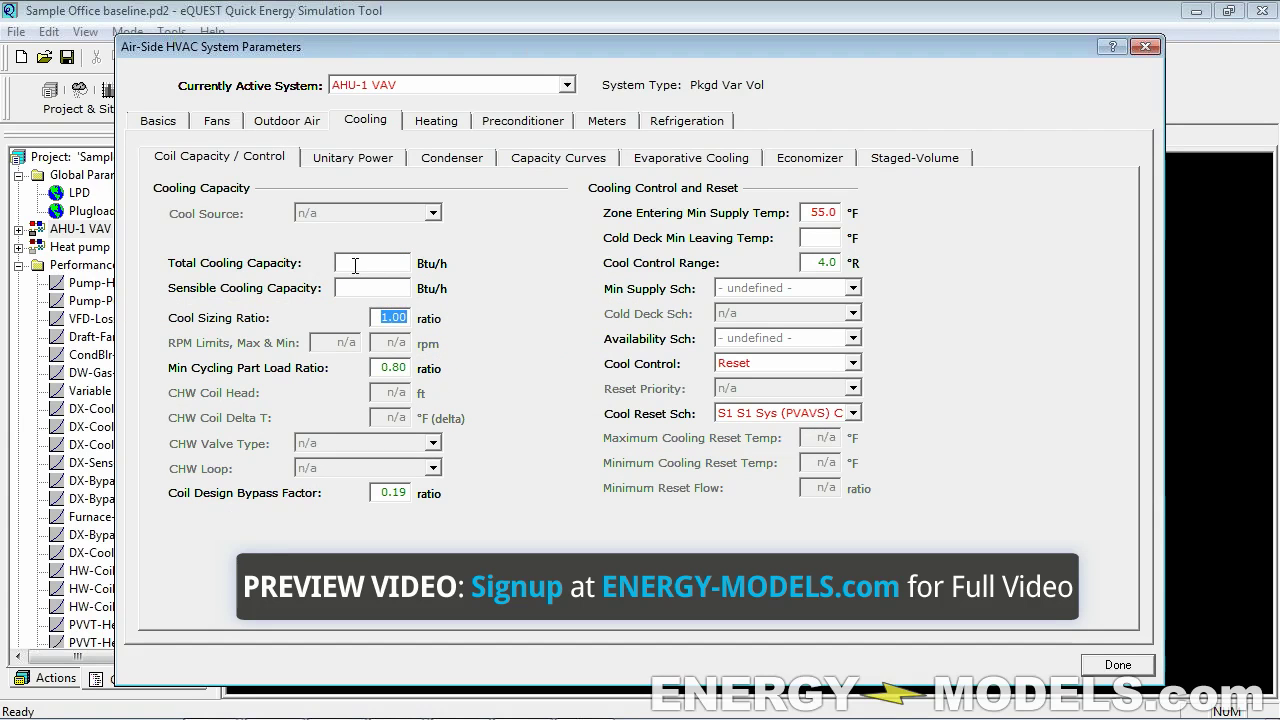
text(1.15)
drag(386, 317, 447, 325)
Select the 55.0 zone entering minimum supply temperature value.
click(820, 212)
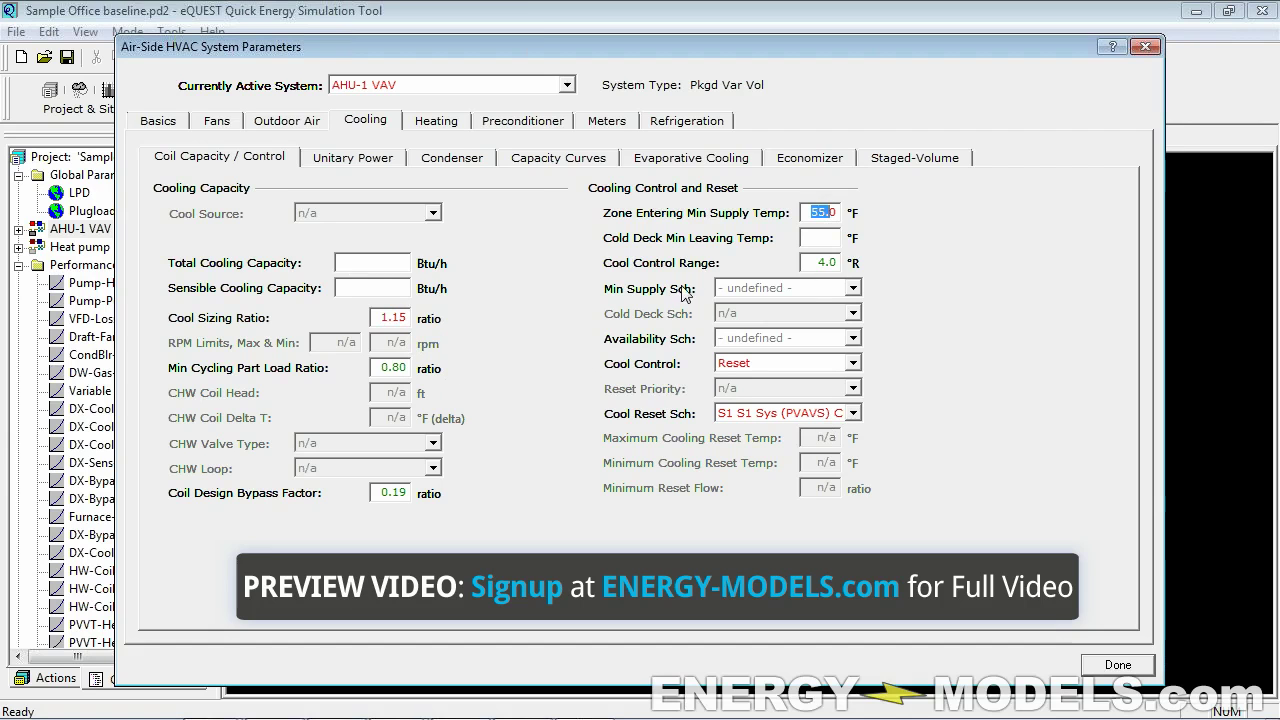
click(803, 214)
drag(814, 214, 877, 220)
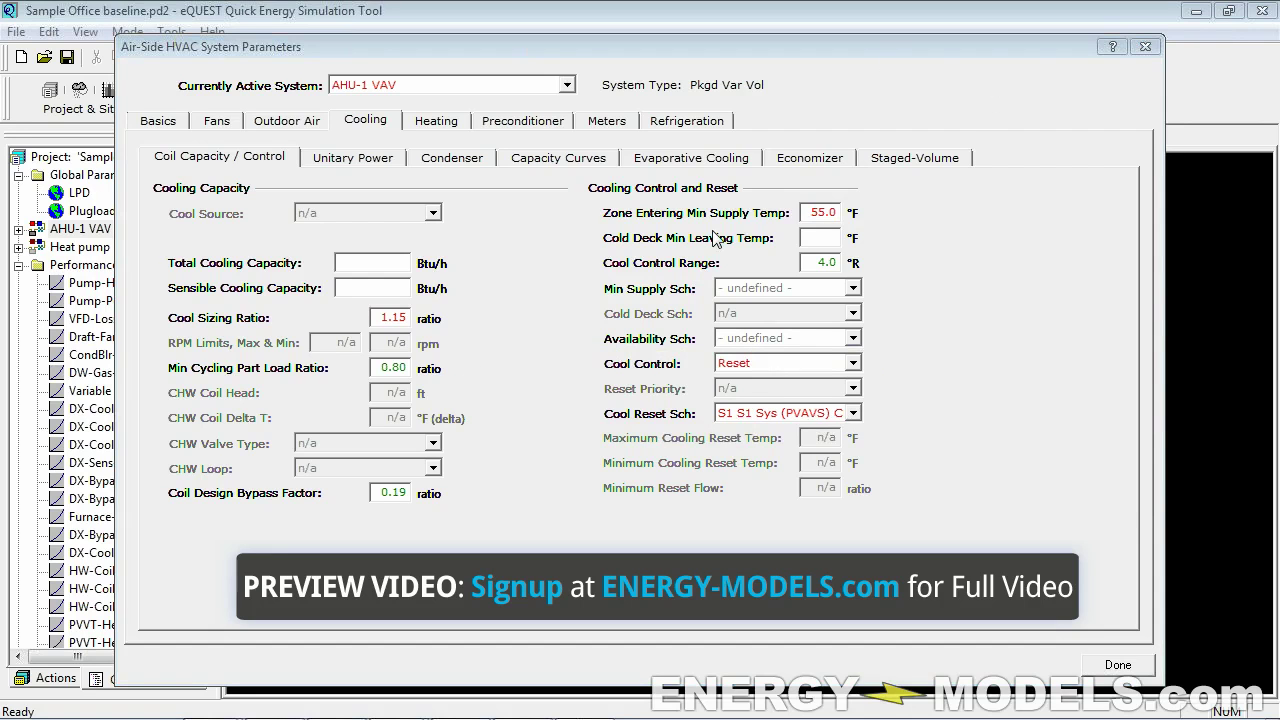
Check the unitary cooling power settings, then show the hot water loop heating coil settings.
click(370, 160)
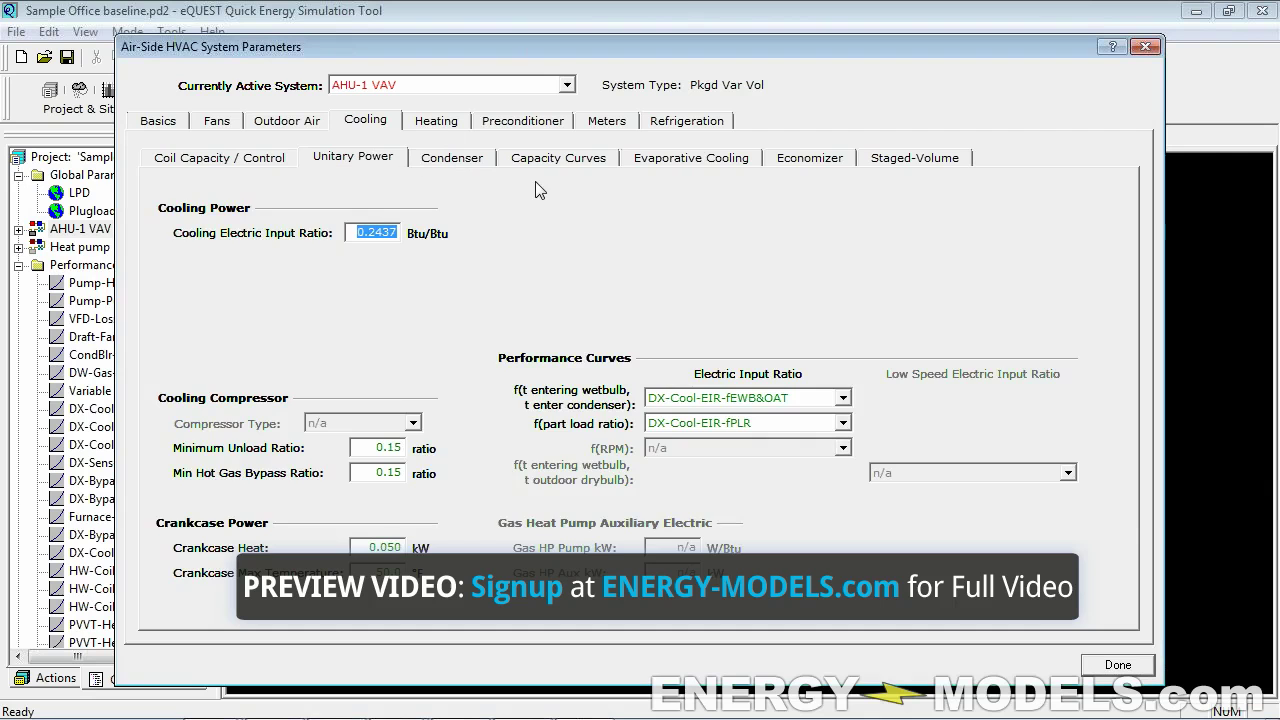
click(436, 124)
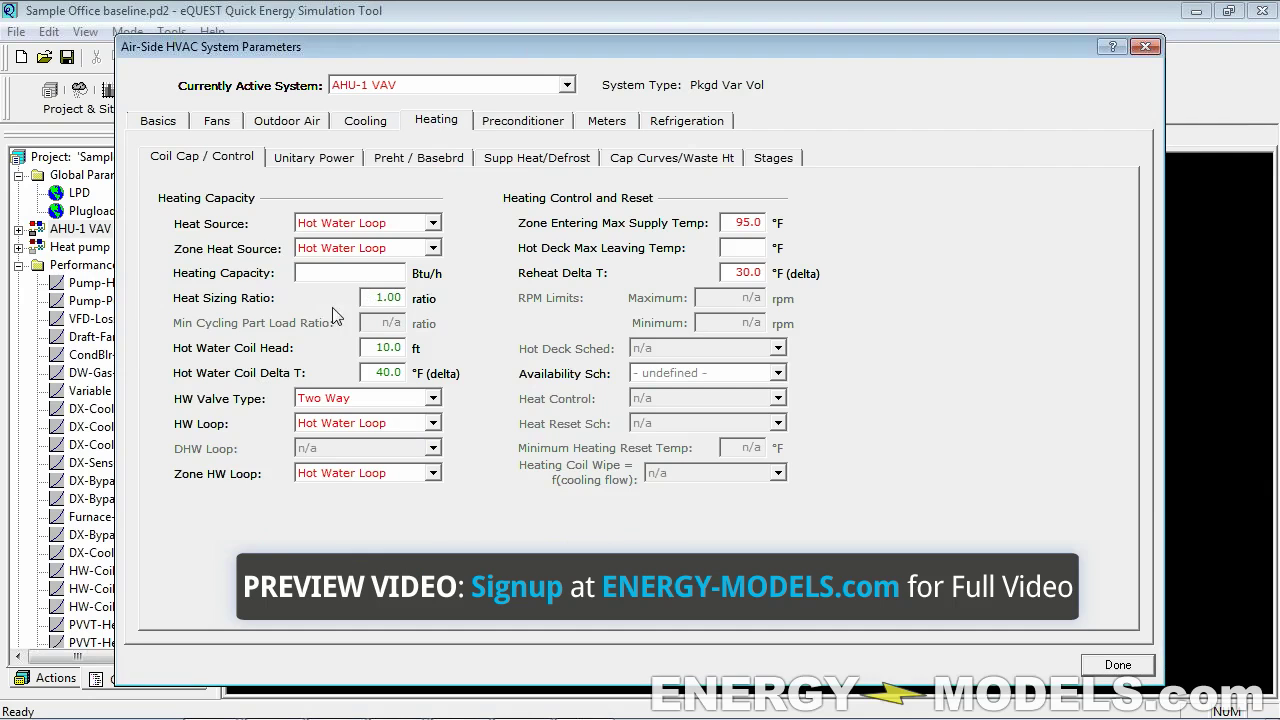
double_click(395, 298)
click(395, 298)
key(ctrl+a)
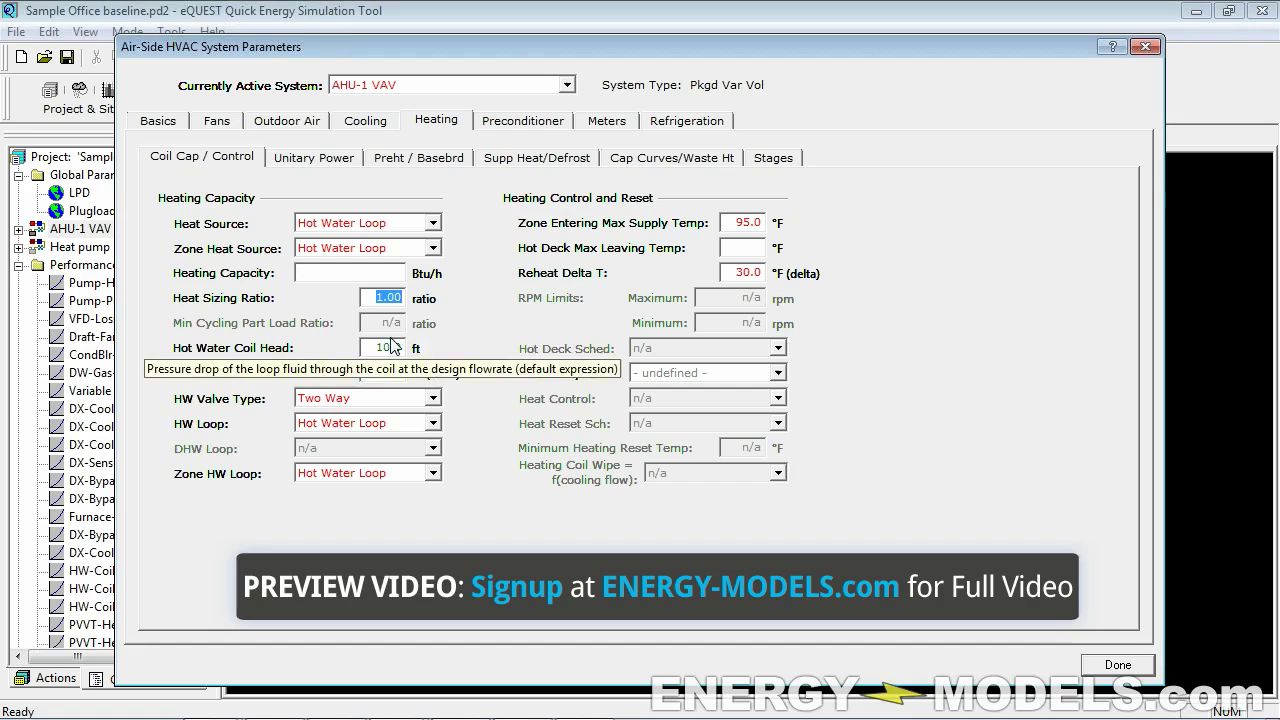
click(390, 298)
double_click(390, 298)
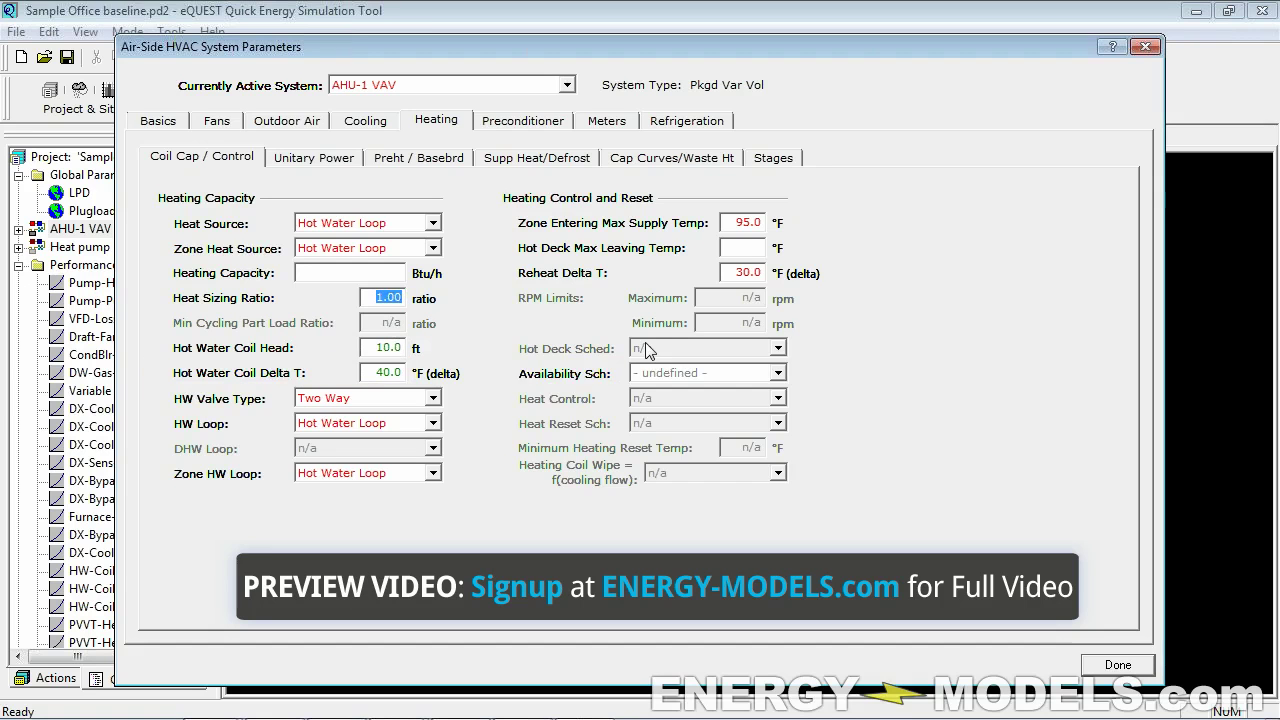